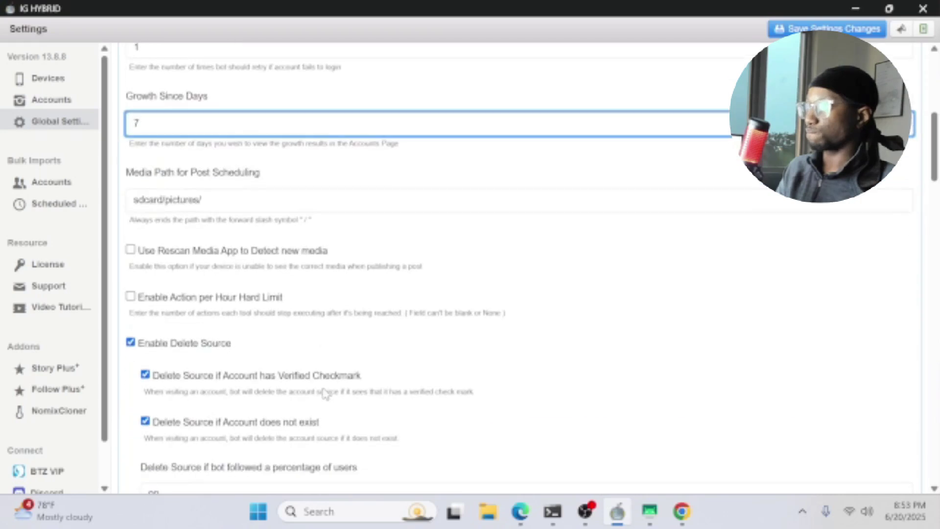
pyautogui.scroll(-2, 329, 353)
pyautogui.scroll(-1, 327, 352)
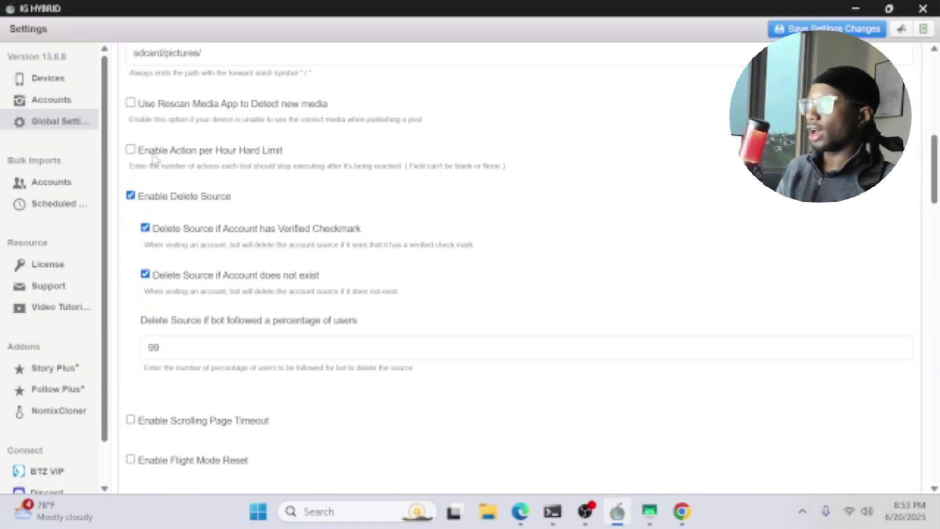
pyautogui.scroll(2, 200, 186)
pyautogui.click(211, 226)
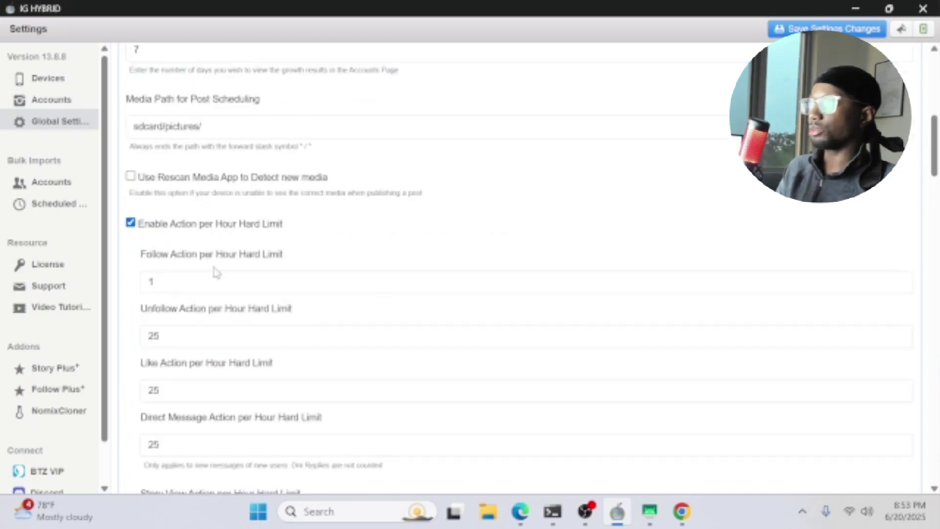
pyautogui.click(191, 225)
# - Disable "Only Use Instagram Search Box" and "Kill Igbot instead of waiting for device to run" in the global settings
pyautogui.scroll(-2, 273, 296)
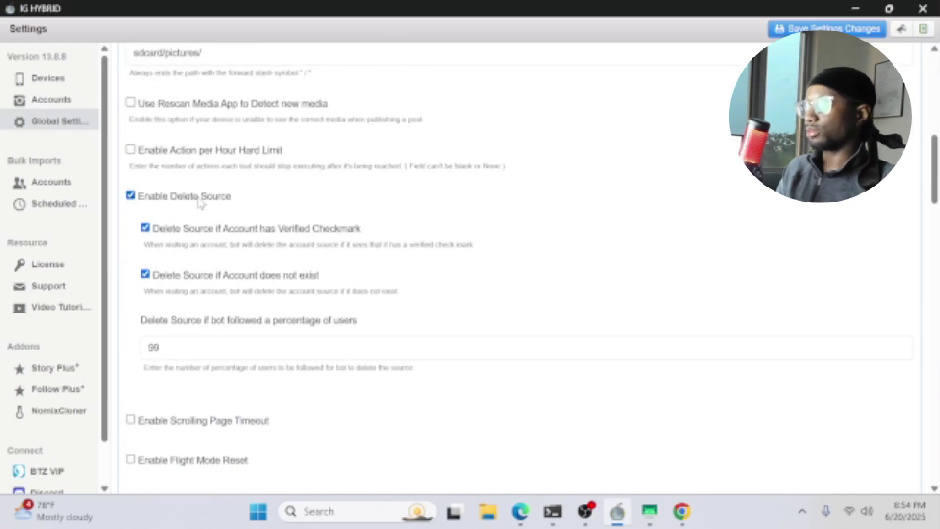
pyautogui.scroll(-3, 223, 297)
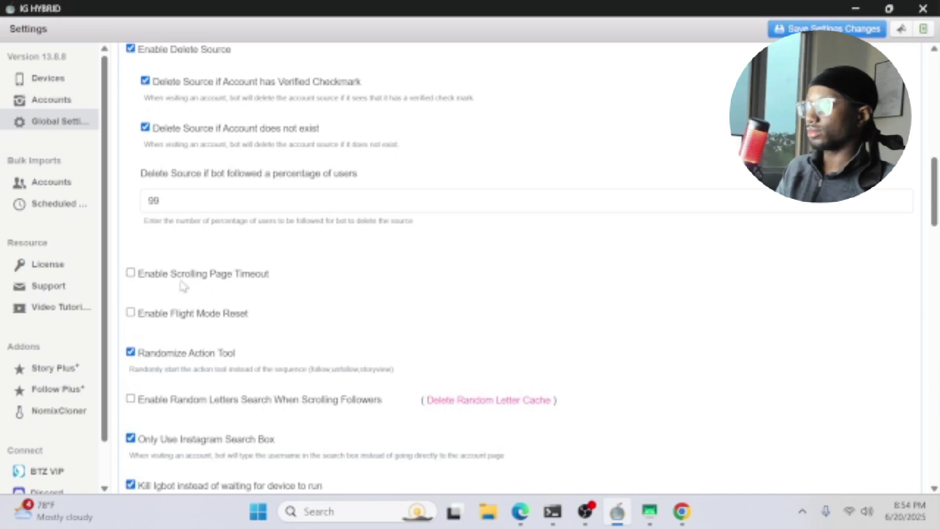
pyautogui.scroll(-1, 198, 328)
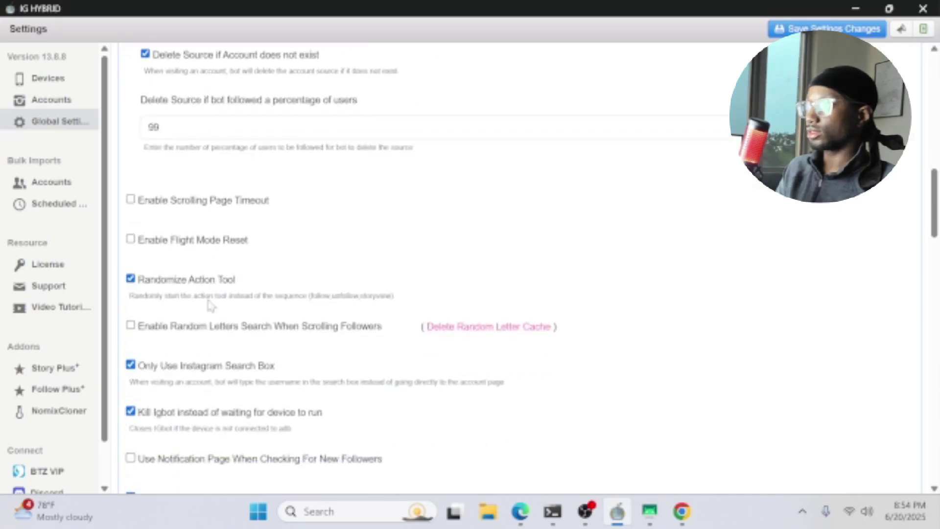
pyautogui.scroll(-1, 308, 279)
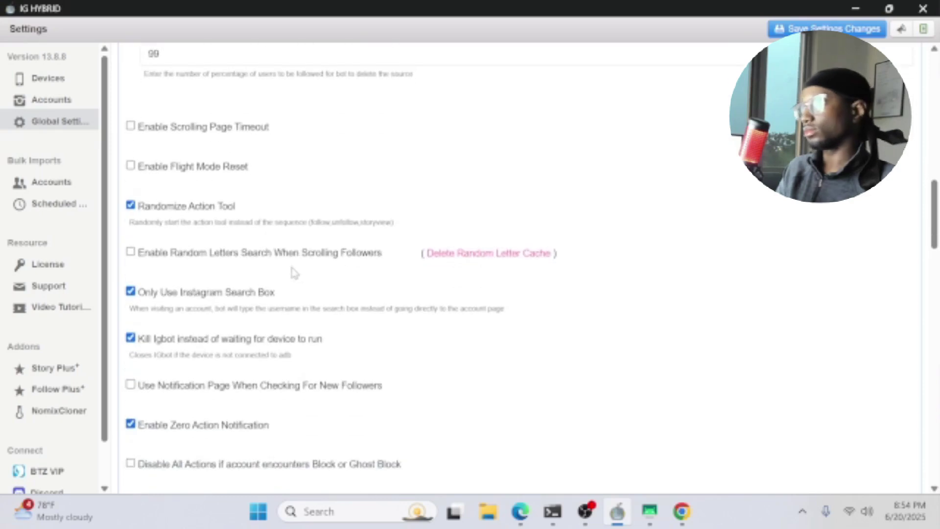
pyautogui.scroll(-1, 276, 265)
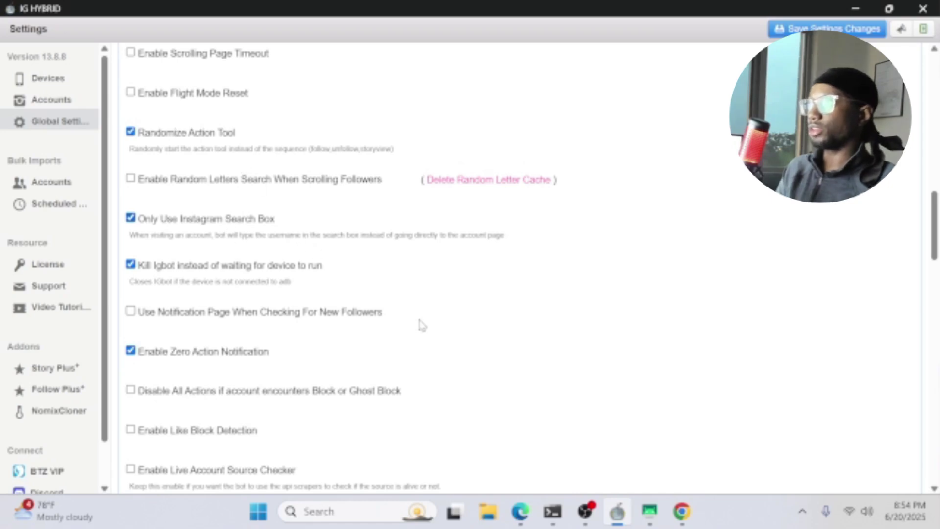
pyautogui.scroll(2, 316, 320)
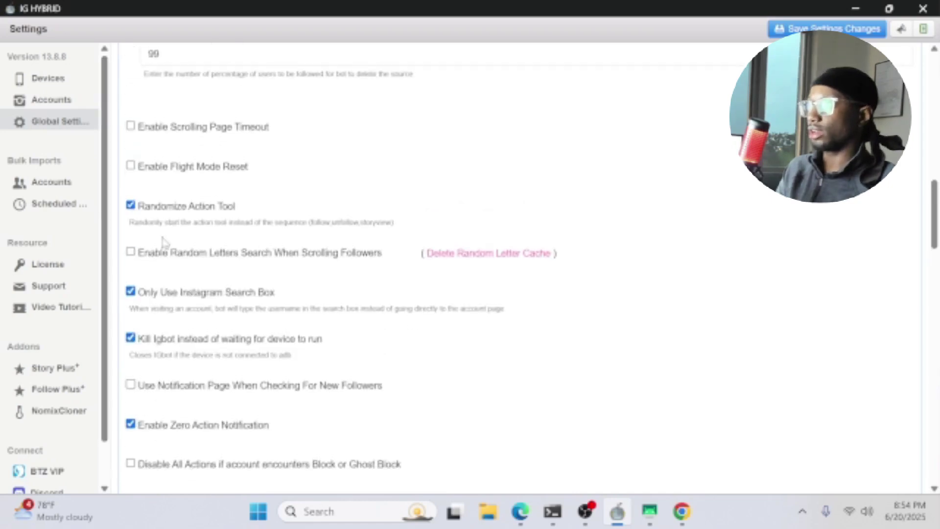
pyautogui.click(163, 295)
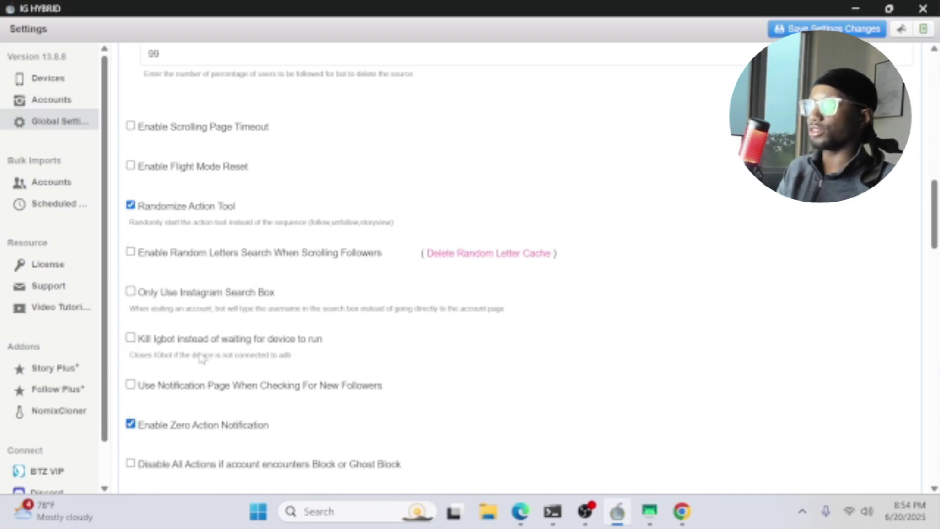
pyautogui.click(167, 299)
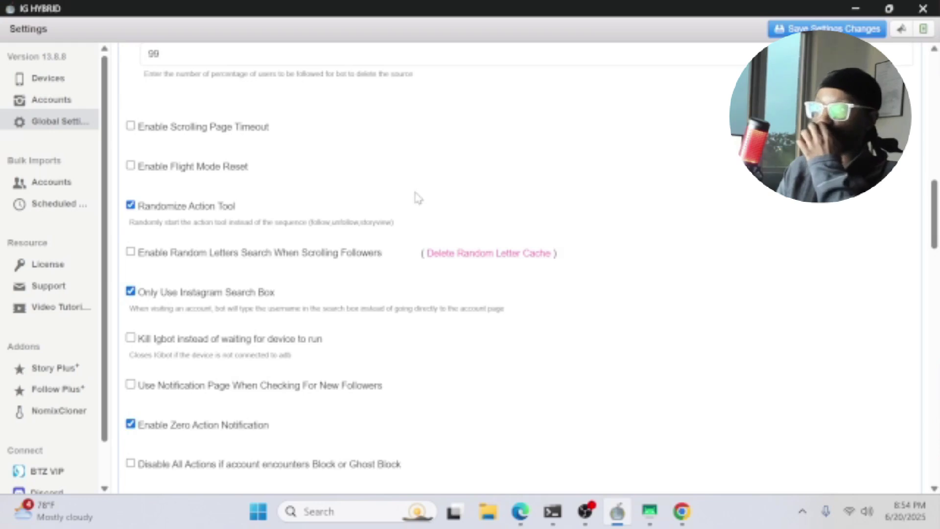
pyautogui.click(176, 294)
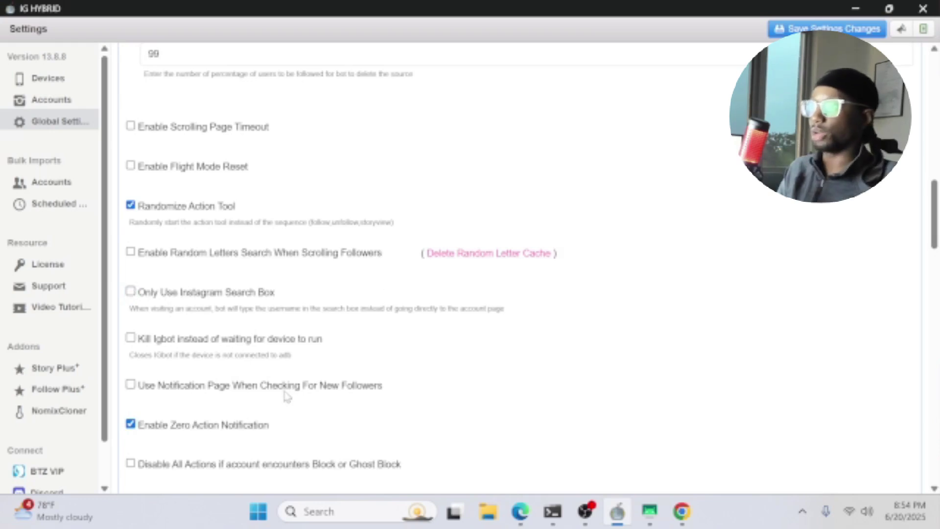
# - Enable "Disable All Actions if account encounters Block or Ghost Block" and "Enable Like Block Detection"
pyautogui.scroll(-1, 235, 392)
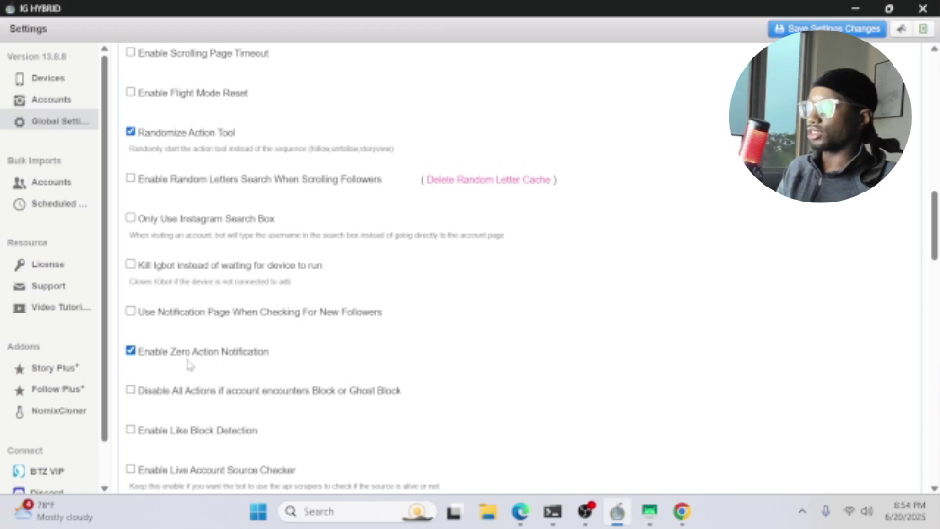
pyautogui.scroll(-1, 216, 367)
pyautogui.click(228, 319)
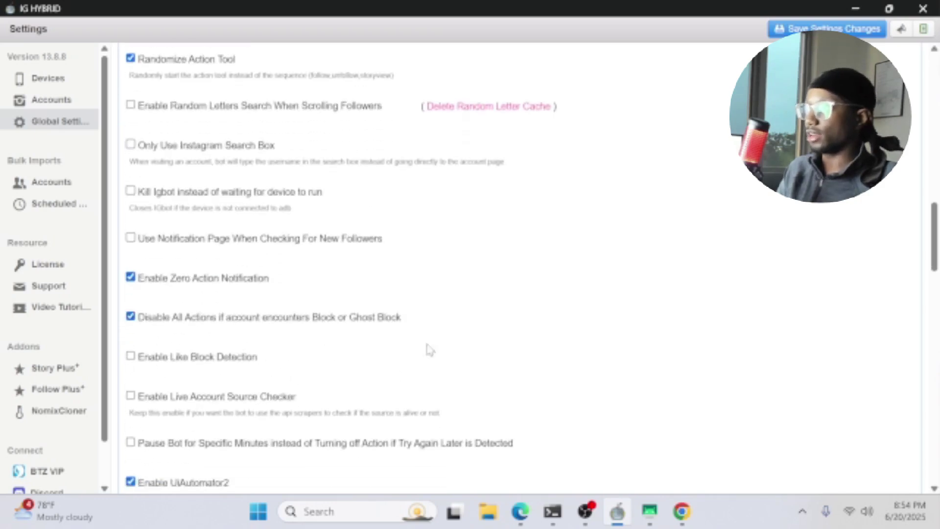
pyautogui.click(166, 362)
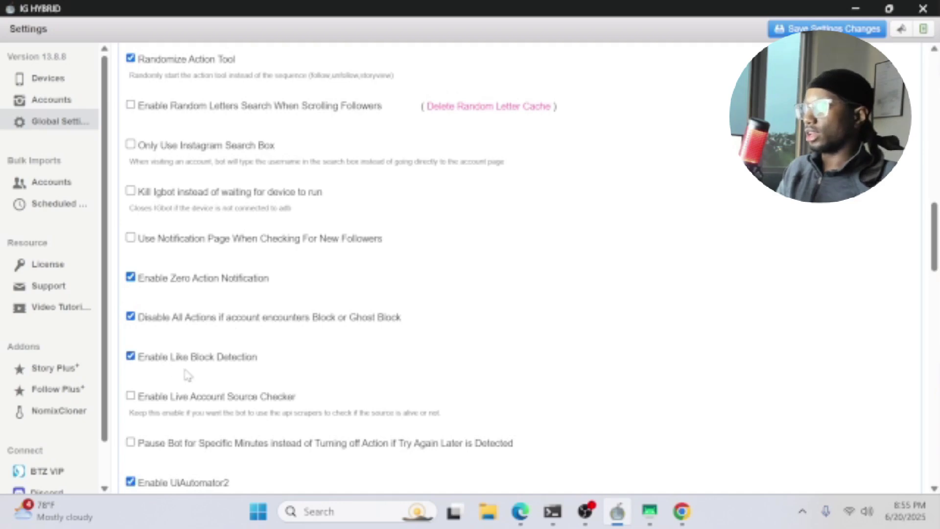
# - Enable pausing the bot when Try Again Later is detected, with 60 minutes to pause and the pause for Like Post enabled
pyautogui.scroll(-2, 196, 372)
pyautogui.click(188, 297)
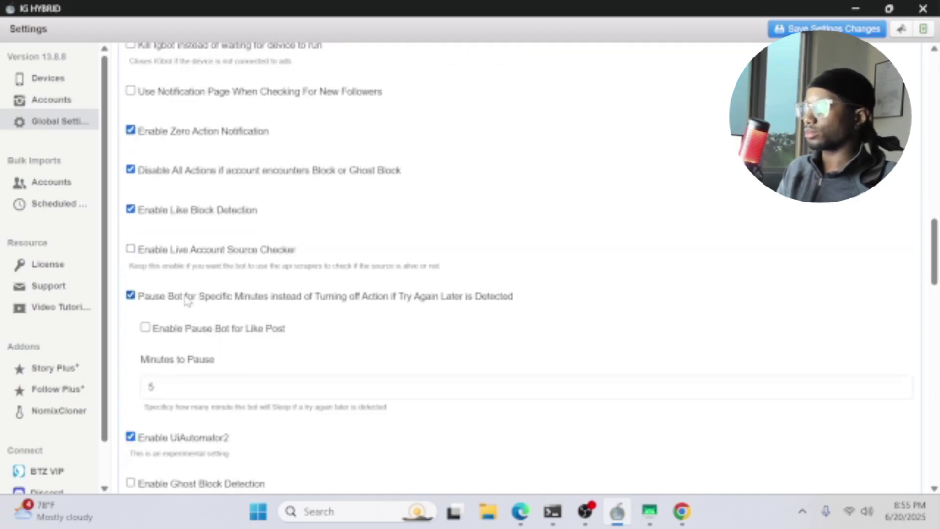
pyautogui.doubleClick(252, 378)
pyautogui.doubleClick(253, 389)
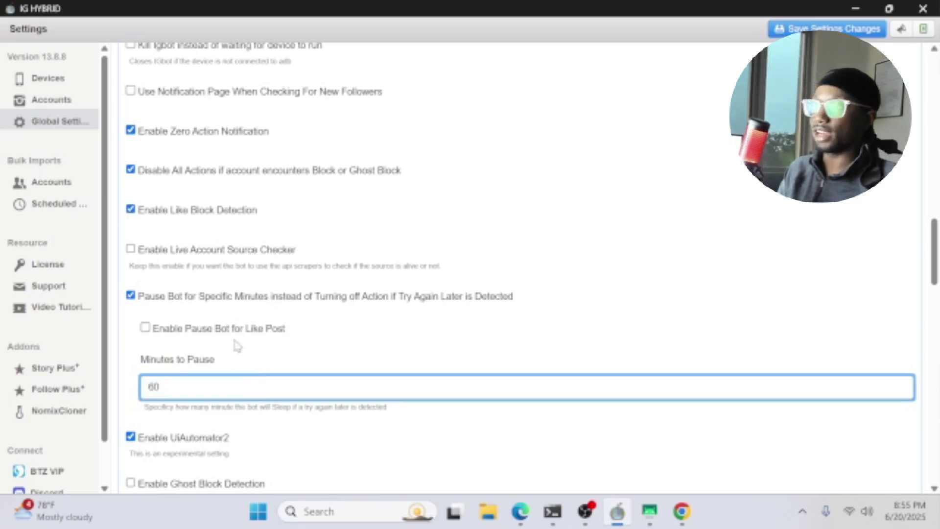
pyautogui.click(210, 299)
pyautogui.click(205, 304)
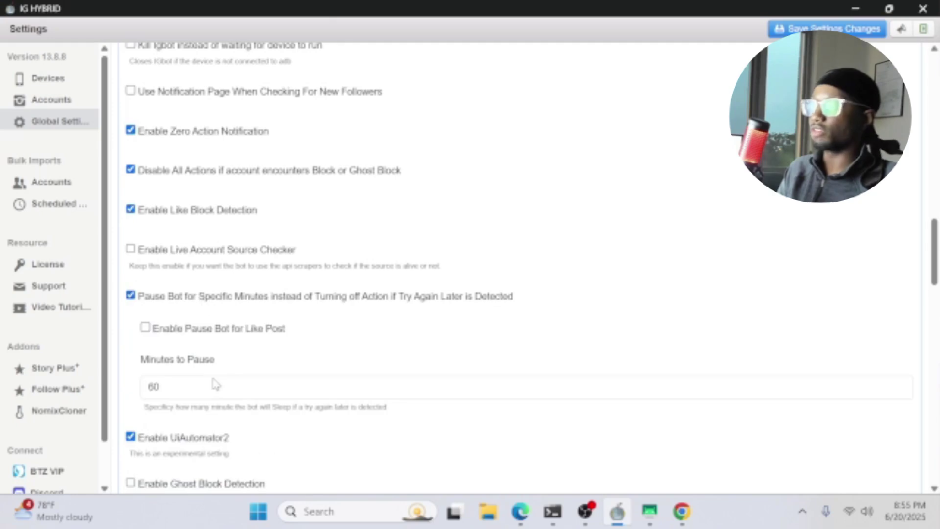
pyautogui.click(193, 328)
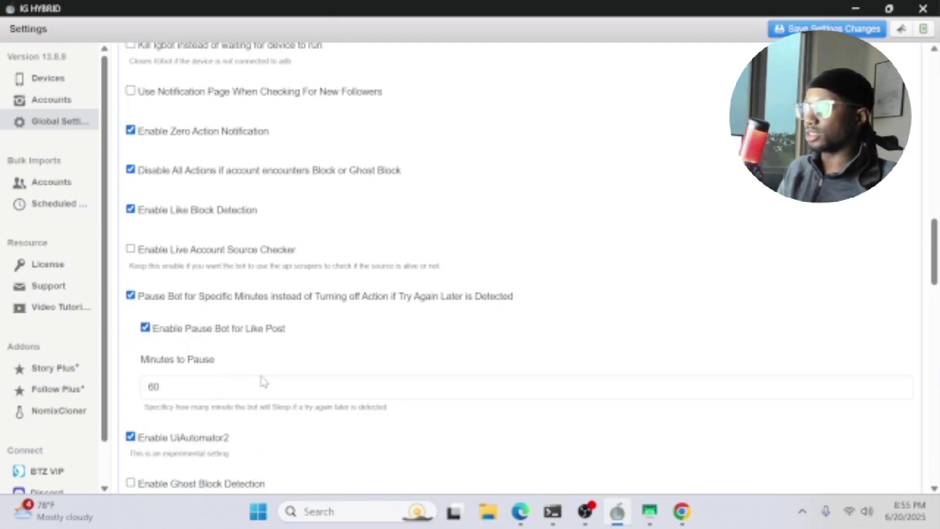
# - Enable the Auto Enable Action Tool option in the global settings
pyautogui.scroll(-5, 263, 381)
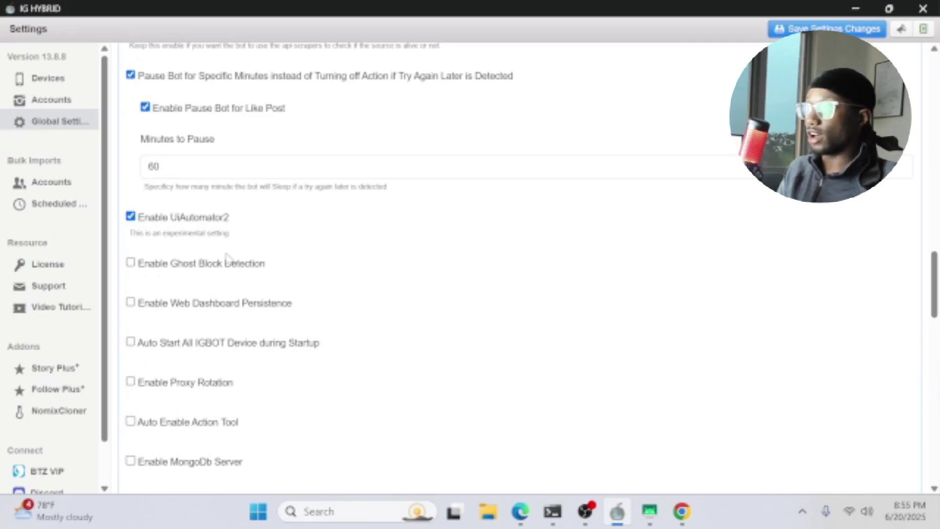
pyautogui.scroll(-2, 210, 311)
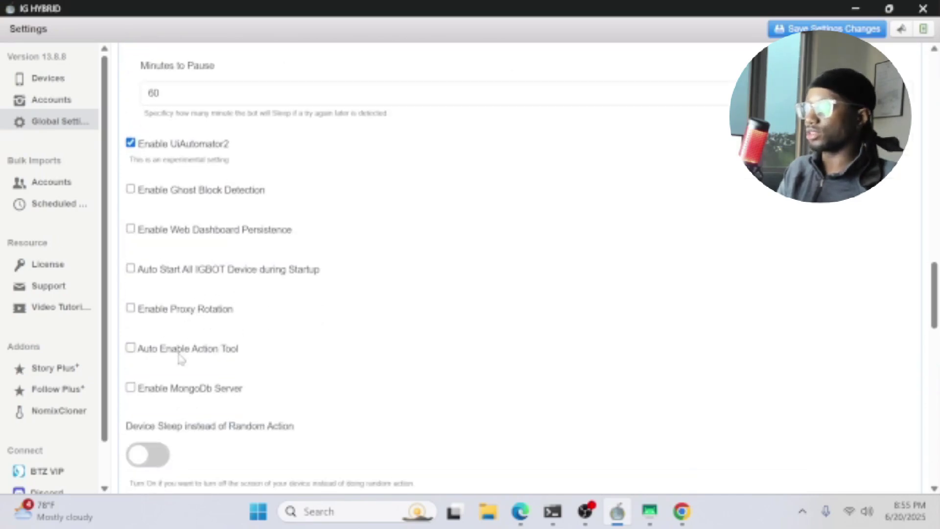
pyautogui.click(181, 352)
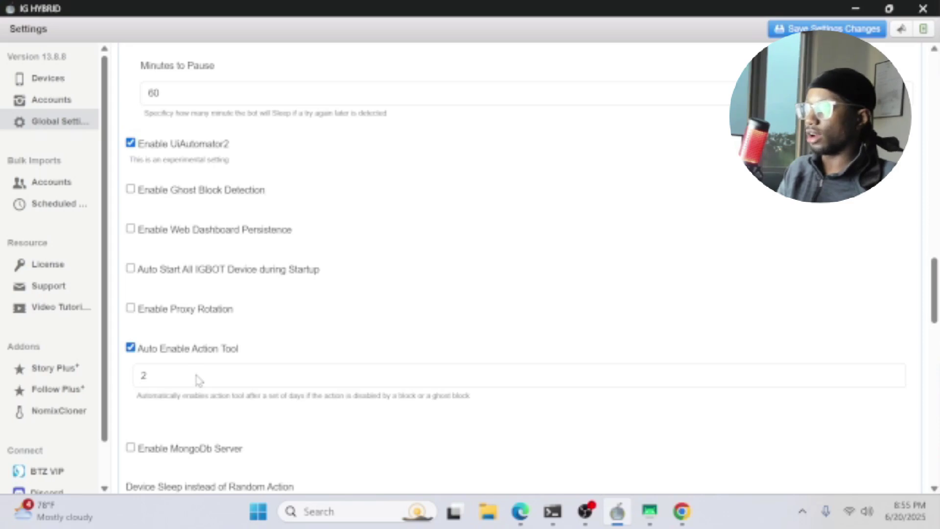
pyautogui.scroll(-2, 215, 372)
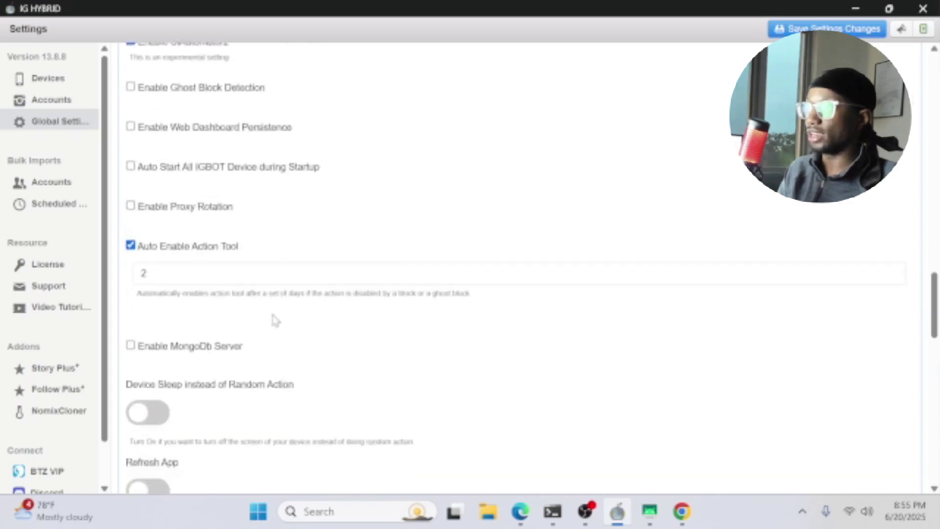
pyautogui.scroll(-4, 272, 324)
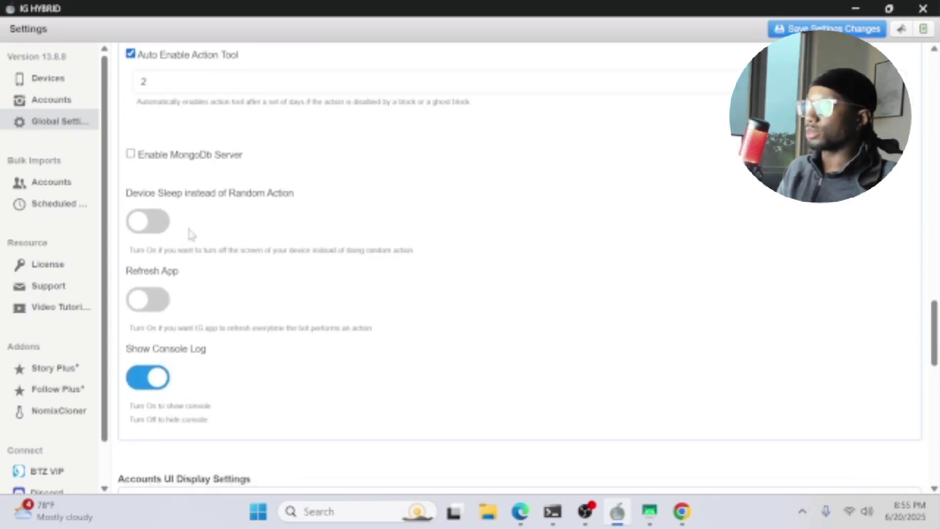
pyautogui.click(149, 308)
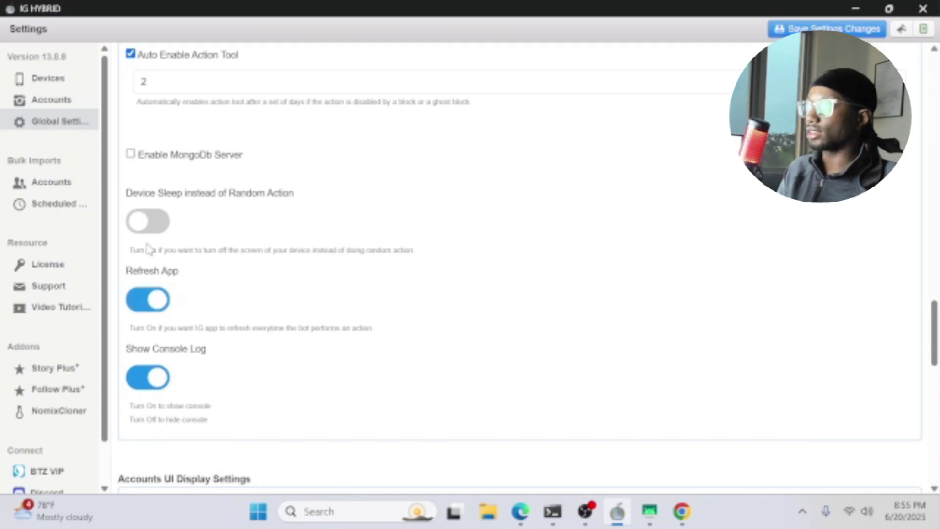
pyautogui.click(148, 308)
# - Enable Auto Follow-Back Ratio Update and set its minimum number of followed users per source to 15
pyautogui.scroll(-8, 205, 309)
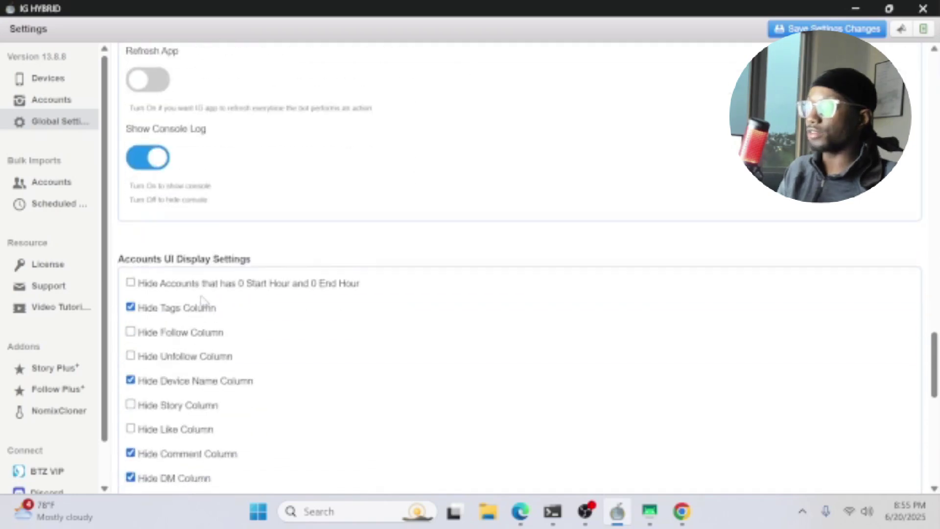
pyautogui.scroll(-9, 304, 318)
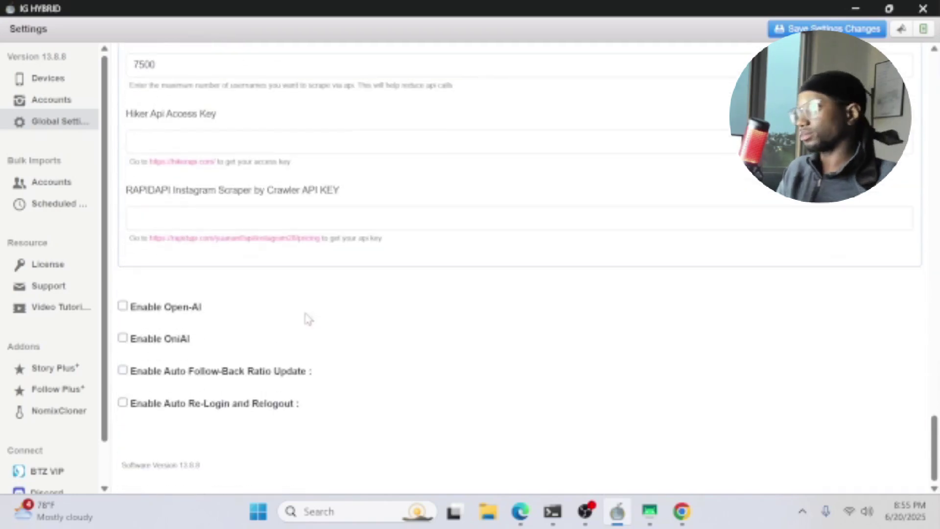
pyautogui.click(235, 373)
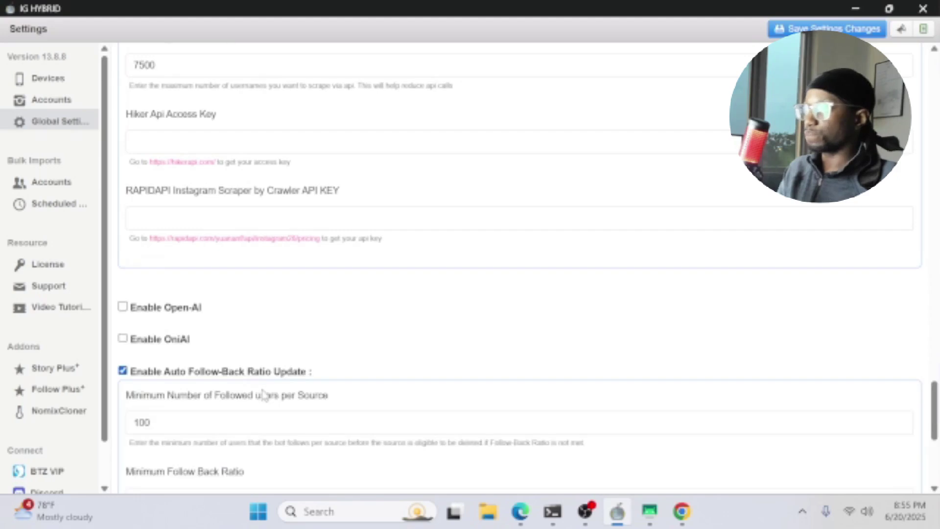
pyautogui.scroll(-3, 277, 333)
pyautogui.scroll(-2, 280, 325)
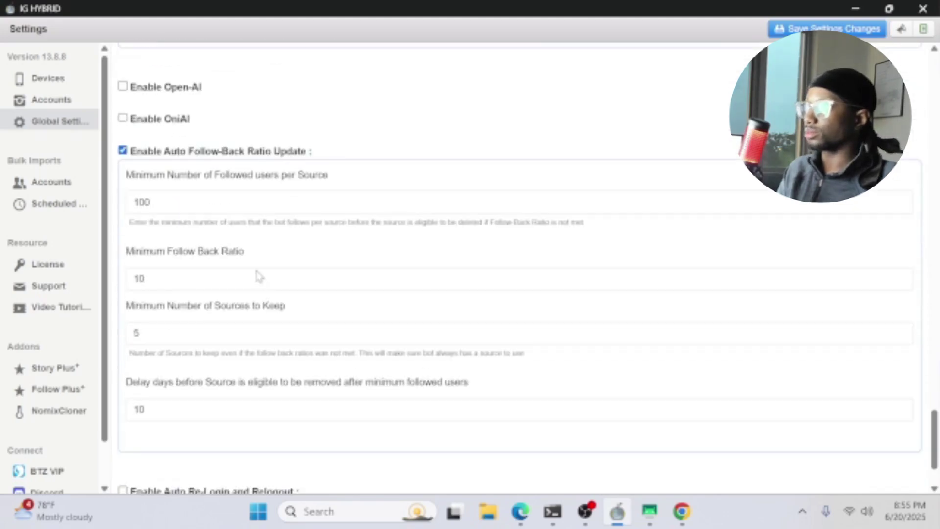
pyautogui.click(143, 200)
pyautogui.write('0')
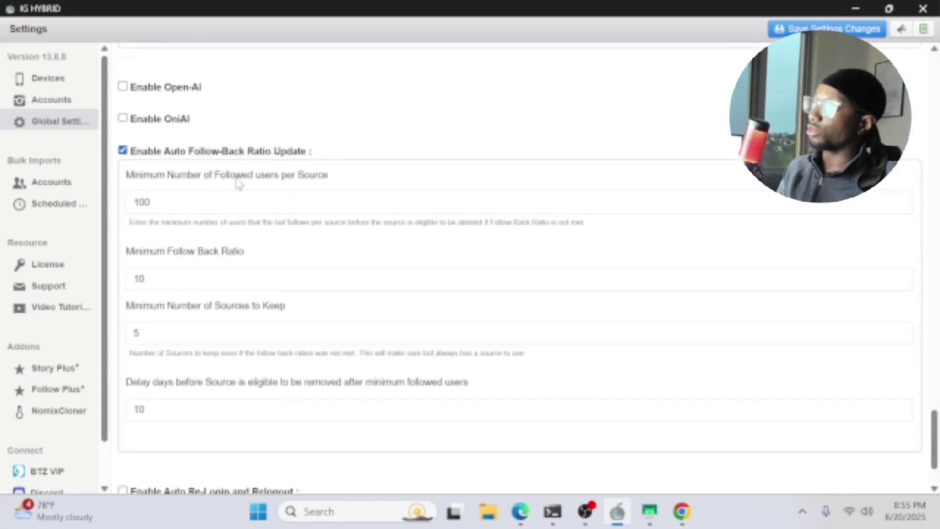
pyautogui.doubleClick(294, 208)
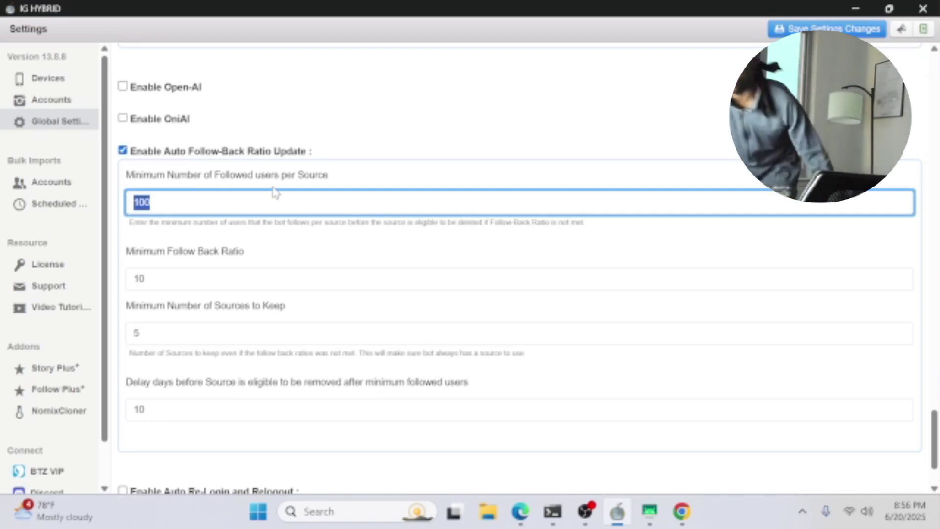
pyautogui.write('15')
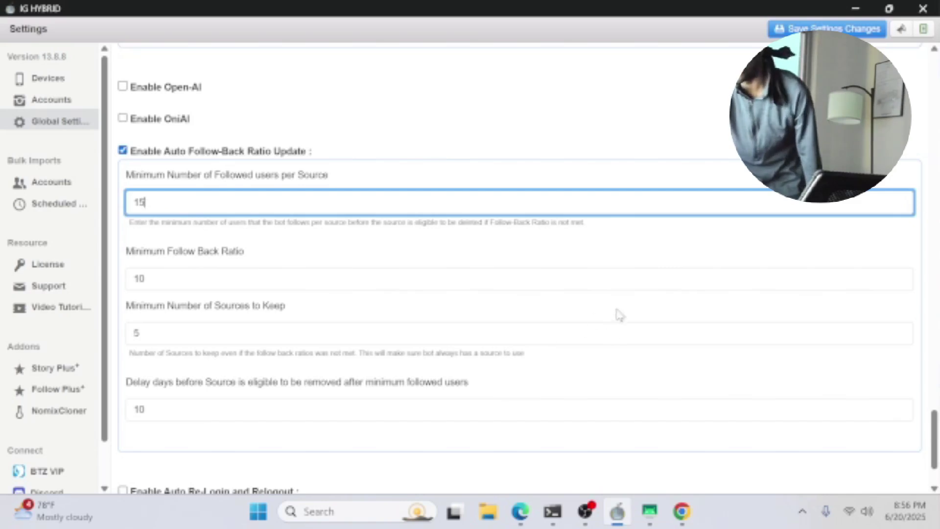
# - Set the delay days before a source is eligible to be removed to 14 and save the settings changes
pyautogui.click(569, 413)
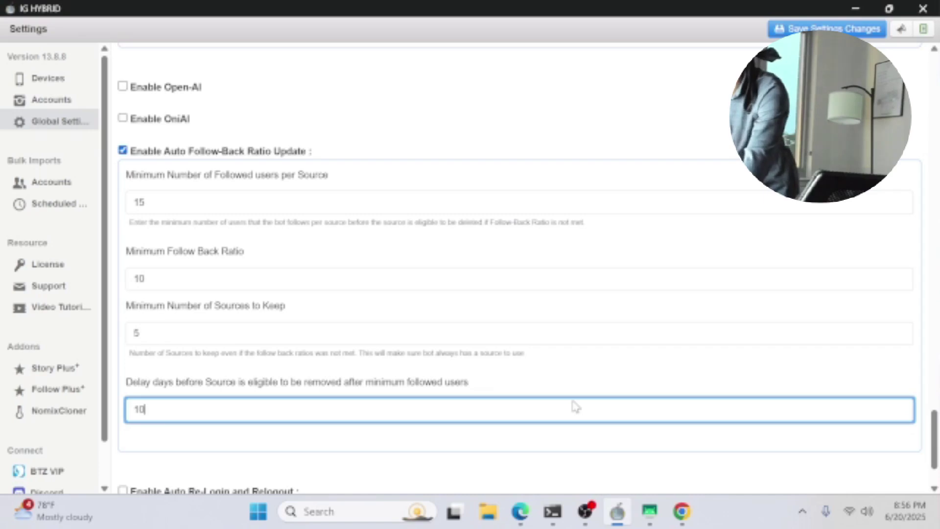
pyautogui.write('4')
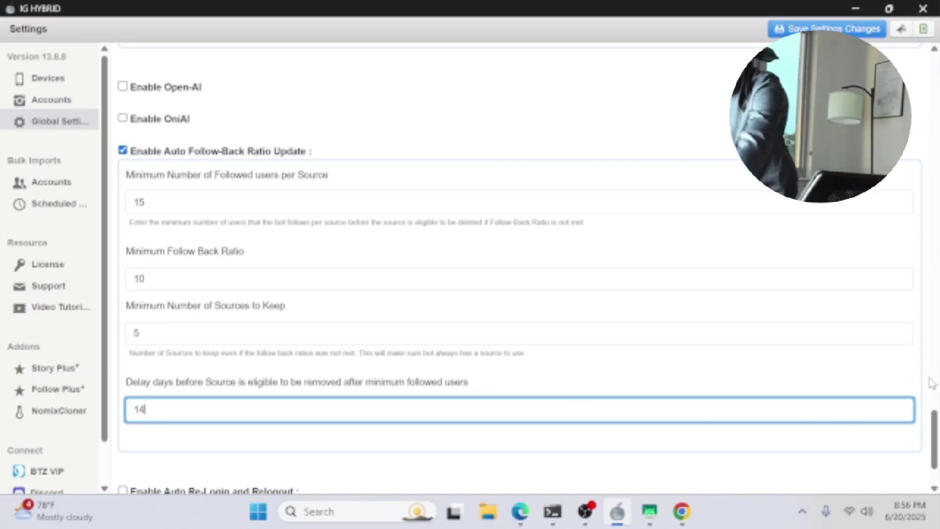
pyautogui.click(826, 26)
pyautogui.click(568, 294)
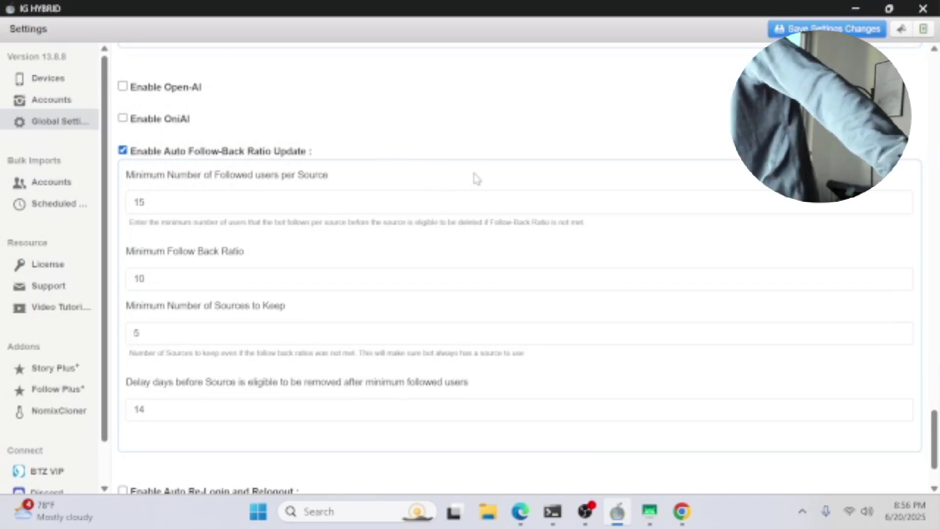
pyautogui.scroll(8, 535, 384)
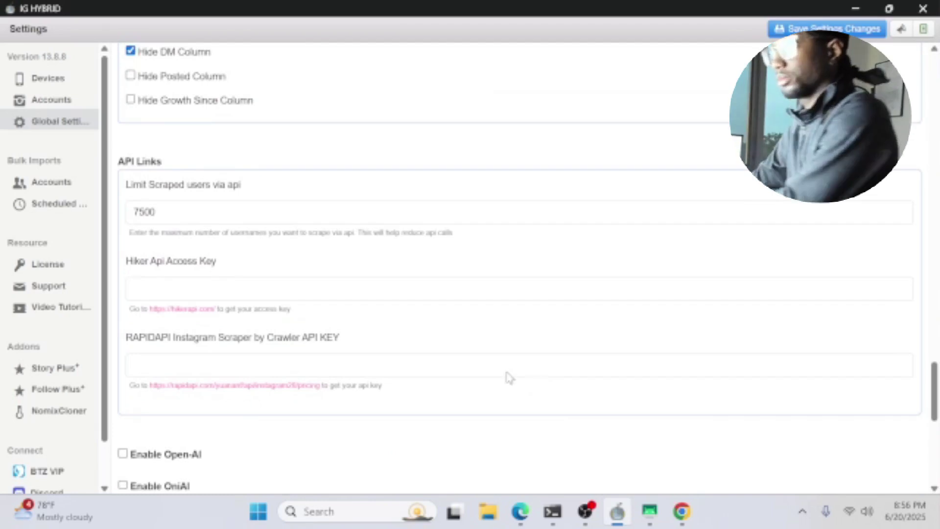
# - Review the global settings, from the API links and account column display options to the device delay, timeout and action options
pyautogui.scroll(6, 504, 372)
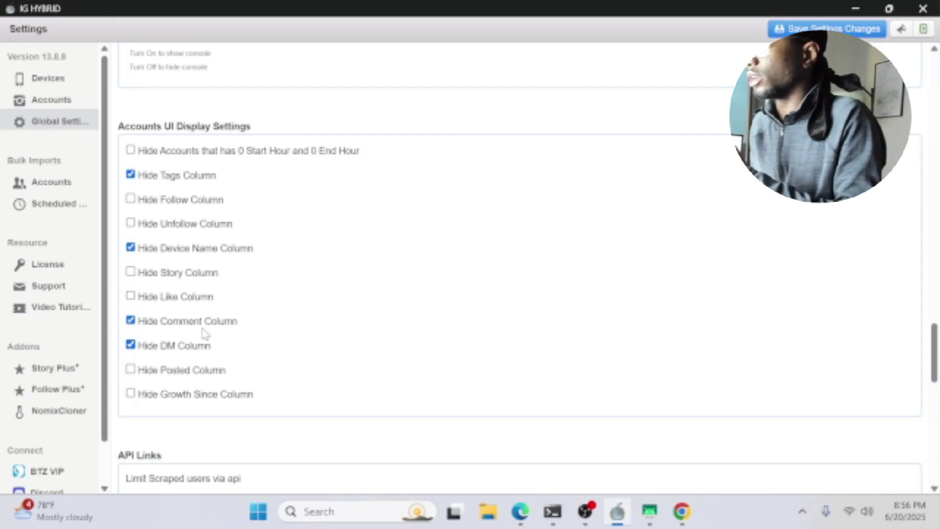
pyautogui.scroll(7, 263, 315)
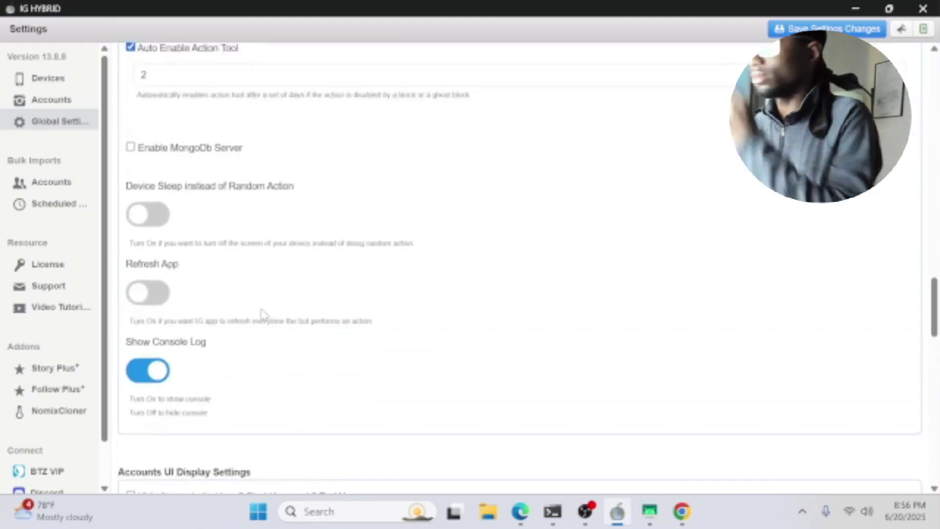
pyautogui.scroll(15, 262, 314)
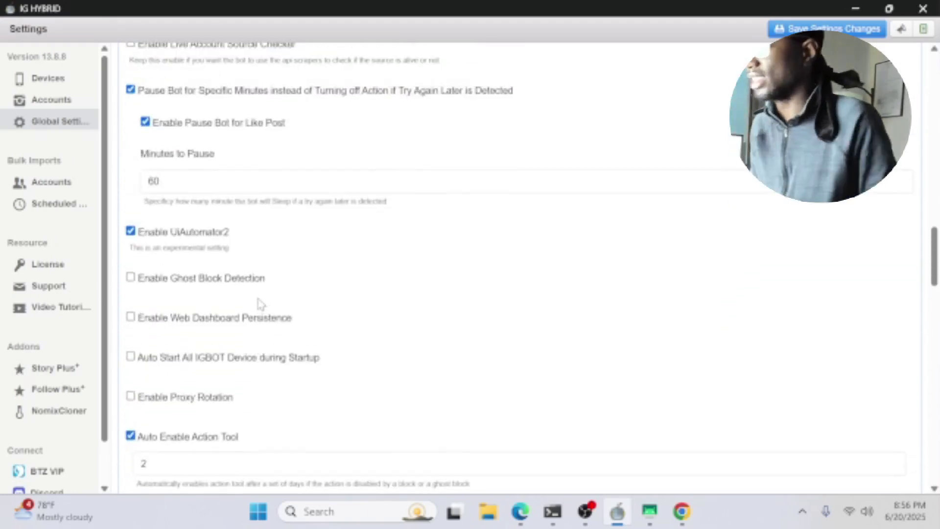
pyautogui.scroll(12, 261, 303)
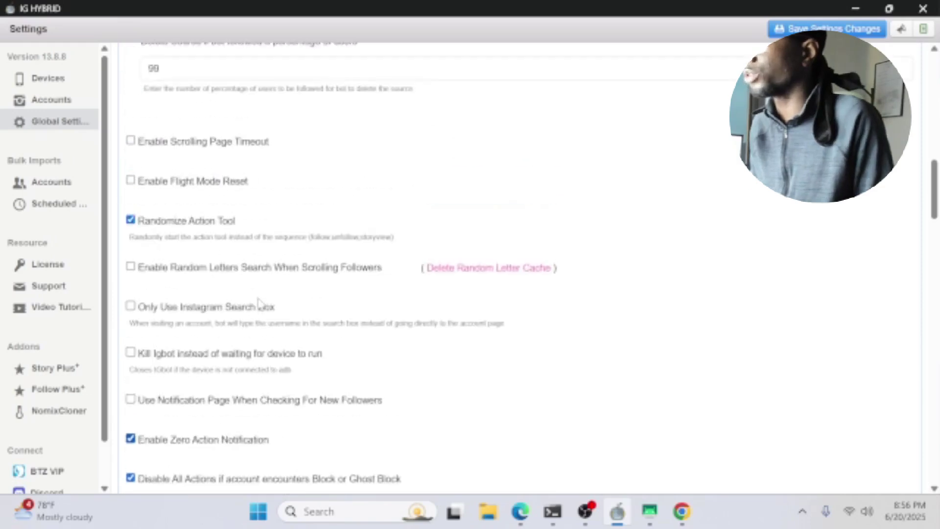
pyautogui.scroll(2, 260, 303)
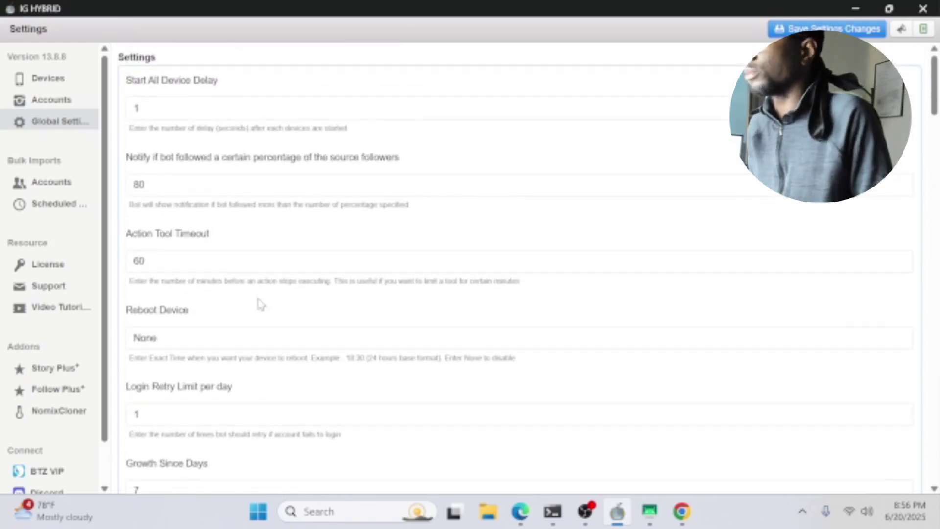
pyautogui.moveTo(196, 12); pyautogui.dragTo(214, 4)
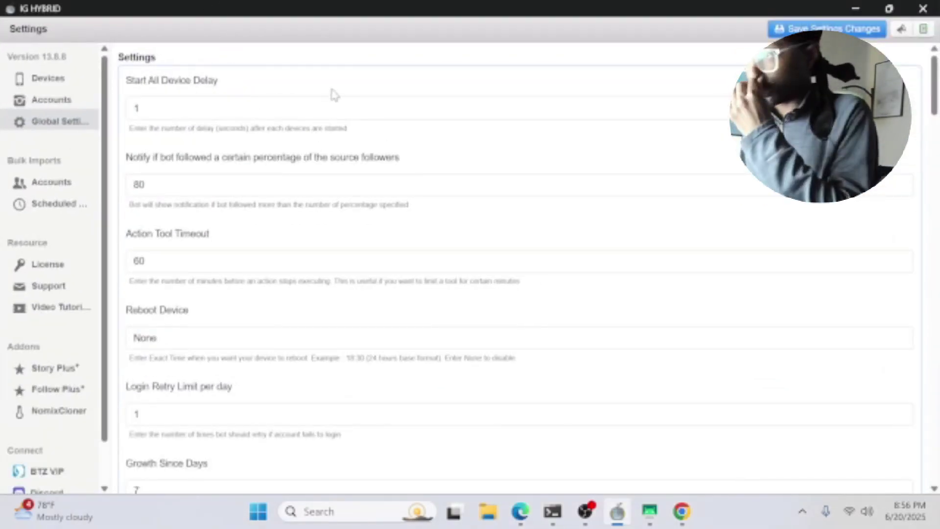
pyautogui.scroll(-1, 373, 230)
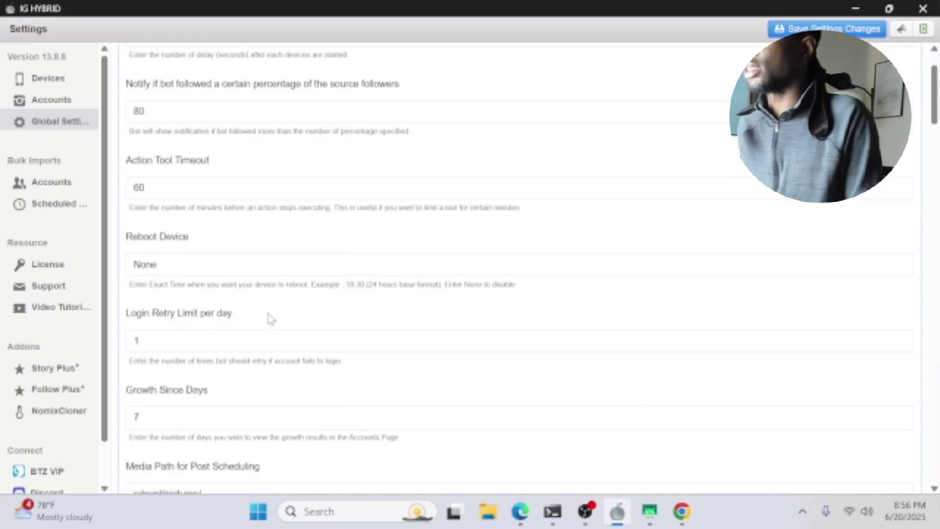
pyautogui.scroll(-4, 261, 331)
pyautogui.scroll(-12, 261, 331)
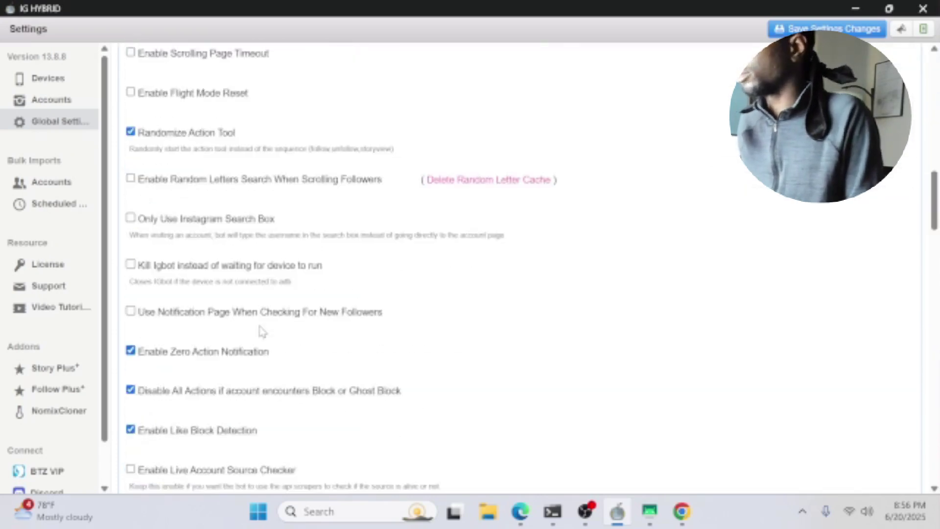
# - Open the account management page of device 51 from the devices list and show it full screen
pyautogui.click(64, 77)
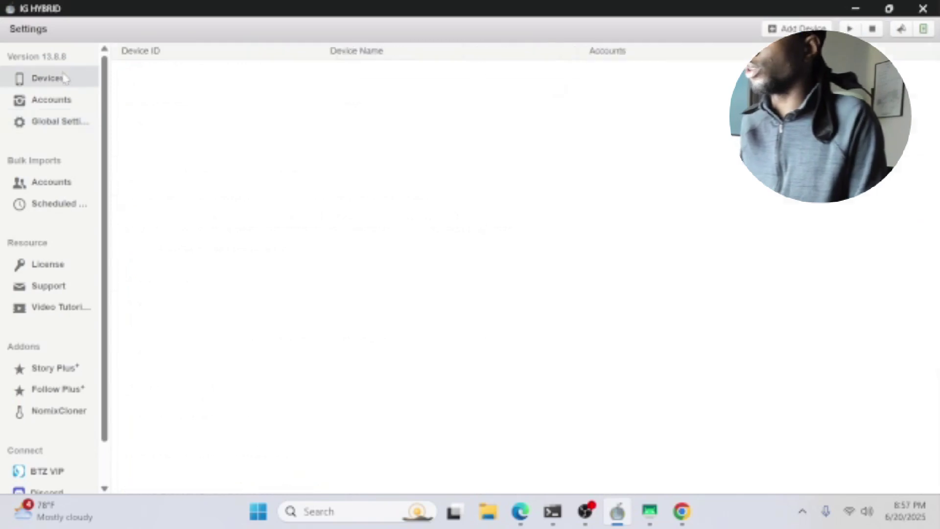
pyautogui.scroll(-10, 532, 203)
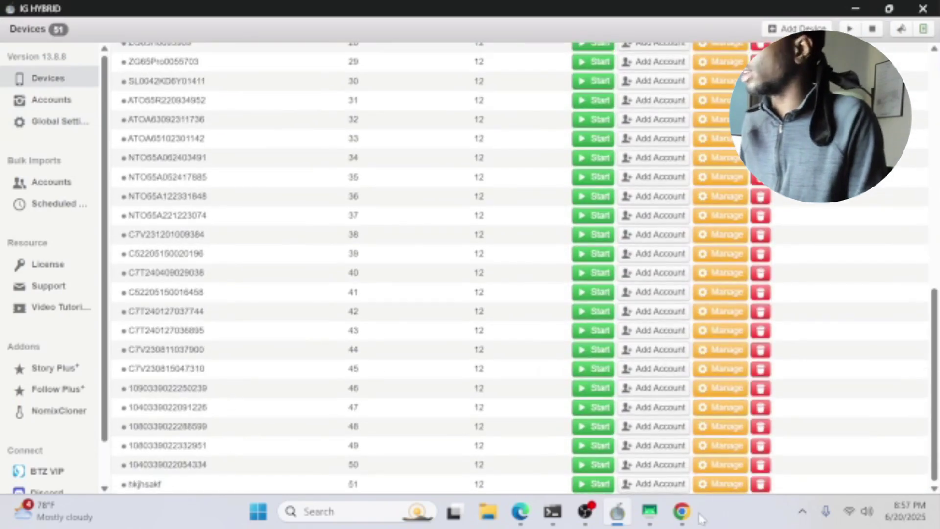
pyautogui.click(715, 485)
pyautogui.click(890, 8)
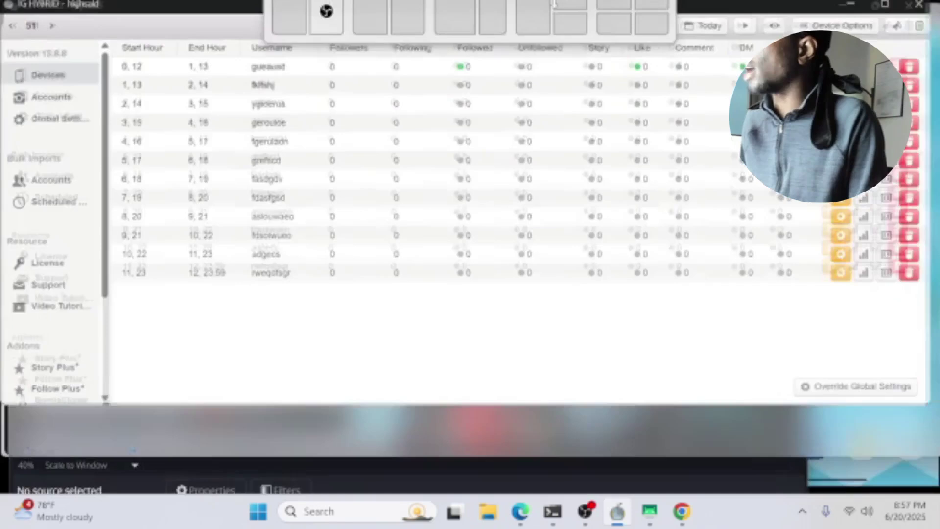
pyautogui.moveTo(614, 83); pyautogui.dragTo(436, 4)
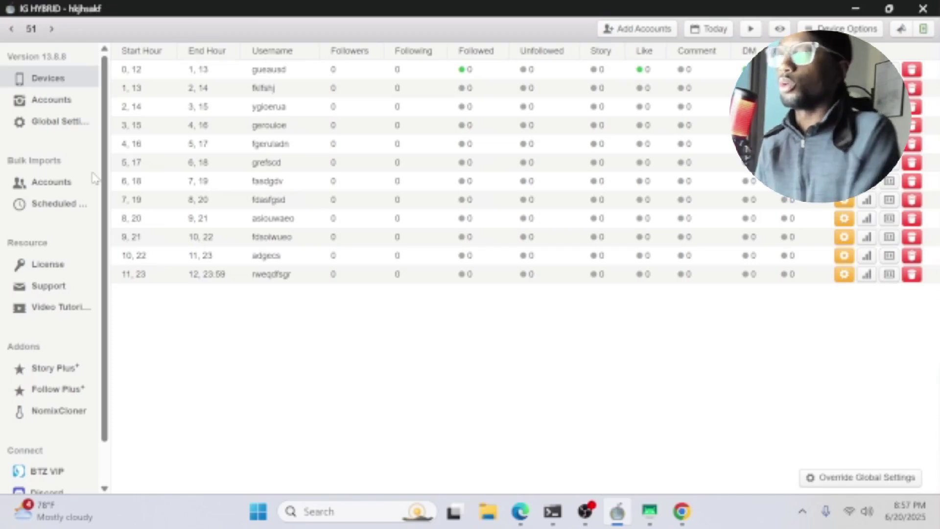
# - Set the first account's start hour to 0 and its end hour to 2
pyautogui.click(136, 70)
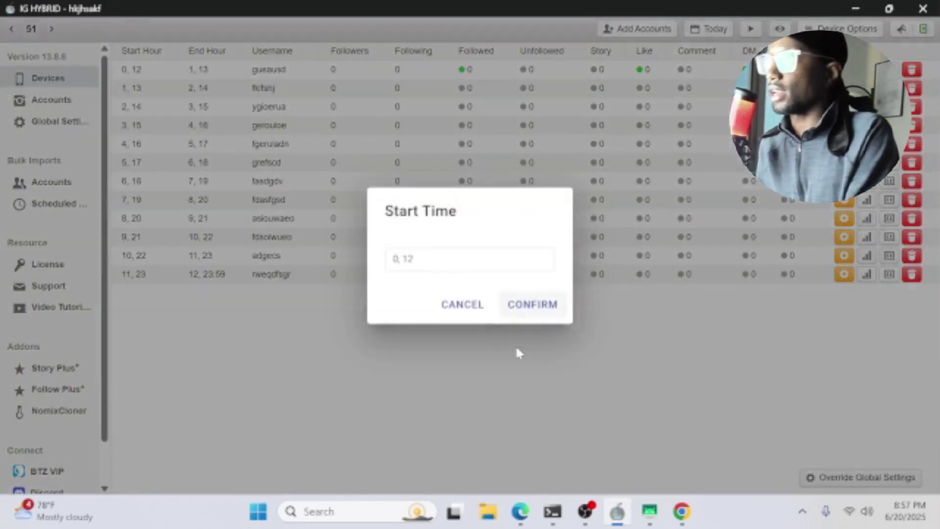
pyautogui.click(460, 267)
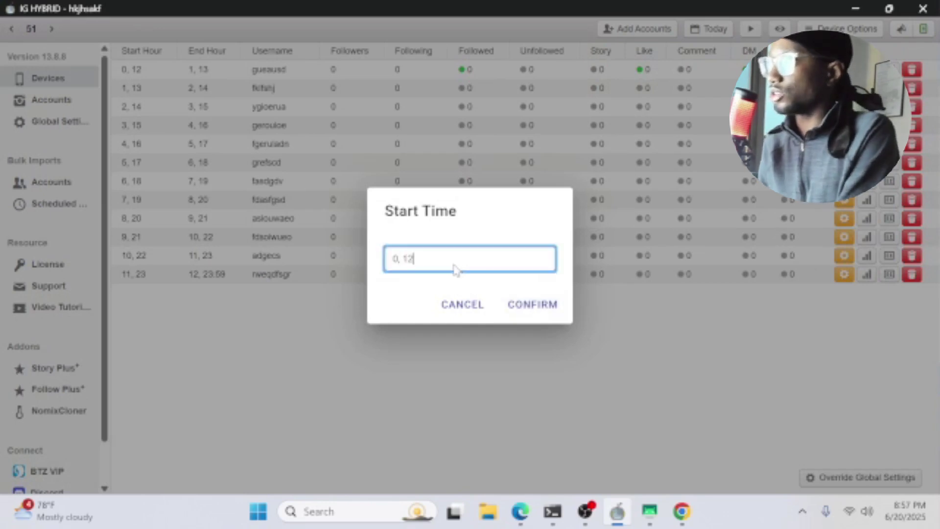
pyautogui.doubleClick(452, 266)
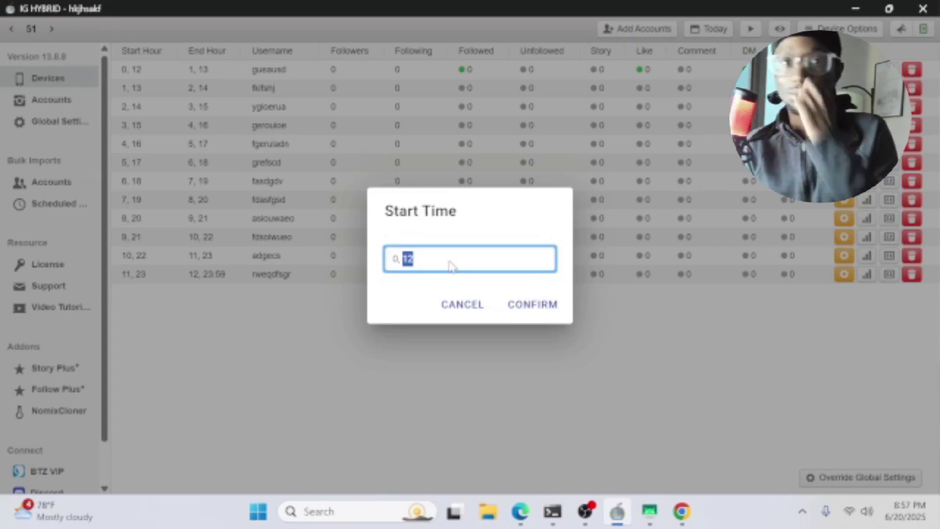
pyautogui.press('BackSpace')
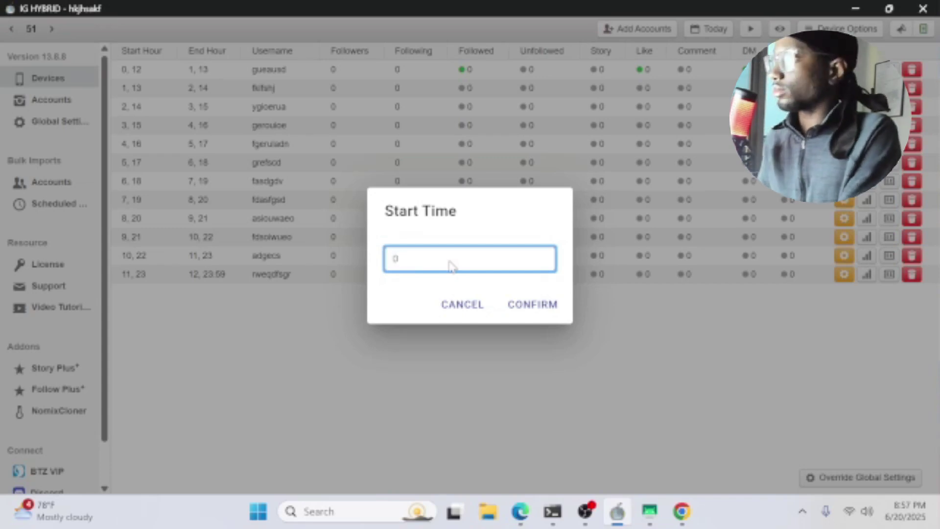
pyautogui.click(534, 305)
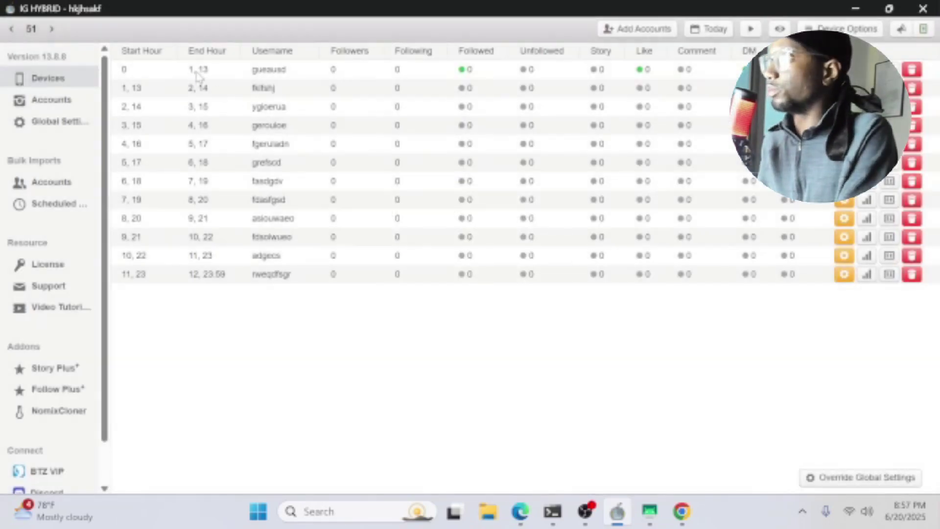
pyautogui.click(199, 76)
pyautogui.tripleClick(437, 258)
pyautogui.write('2')
pyautogui.click(532, 306)
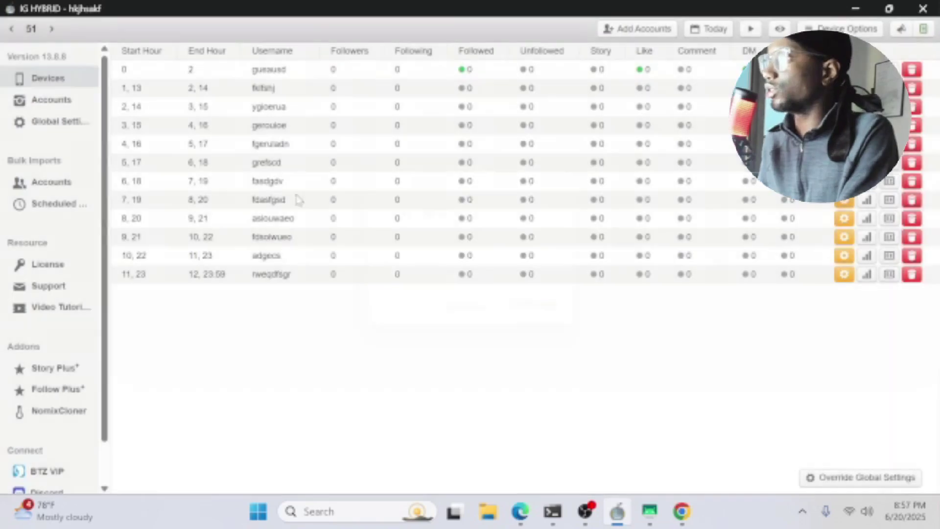
# - Set the second account's start hour to 2 and its end hour to 4
pyautogui.click(128, 89)
pyautogui.doubleClick(423, 257)
pyautogui.tripleClick(446, 252)
pyautogui.write('2')
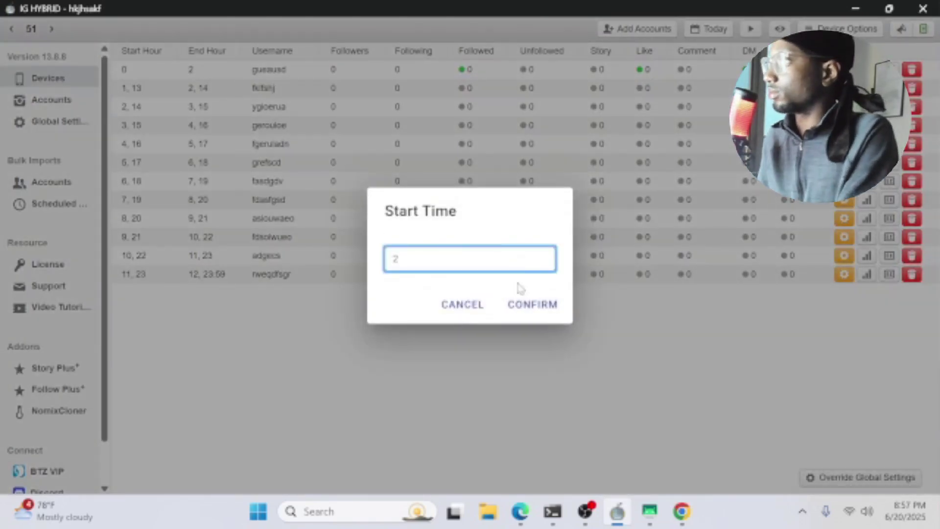
pyautogui.click(532, 304)
pyautogui.click(206, 90)
pyautogui.doubleClick(392, 258)
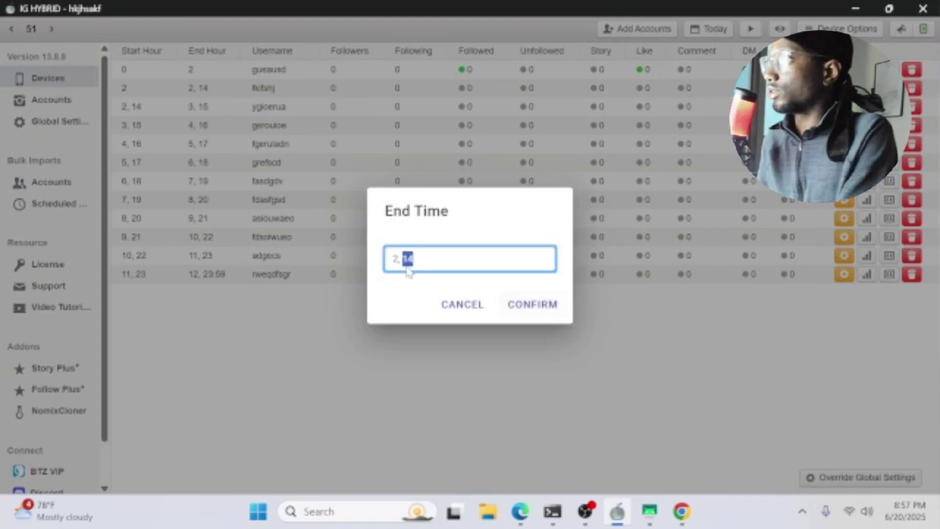
pyautogui.tripleClick(395, 258)
pyautogui.write('4')
pyautogui.click(539, 302)
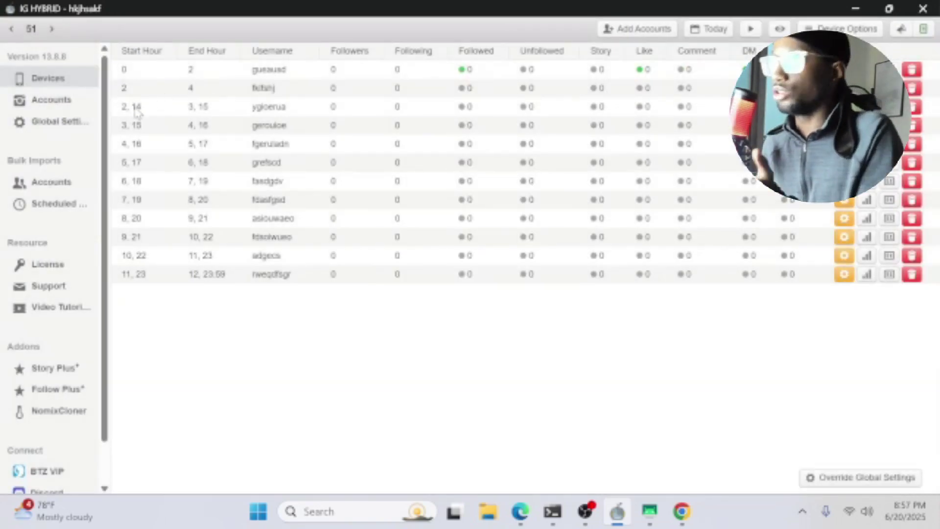
# - Set the third account's start hour to 4 and its end hour to 6
pyautogui.click(130, 111)
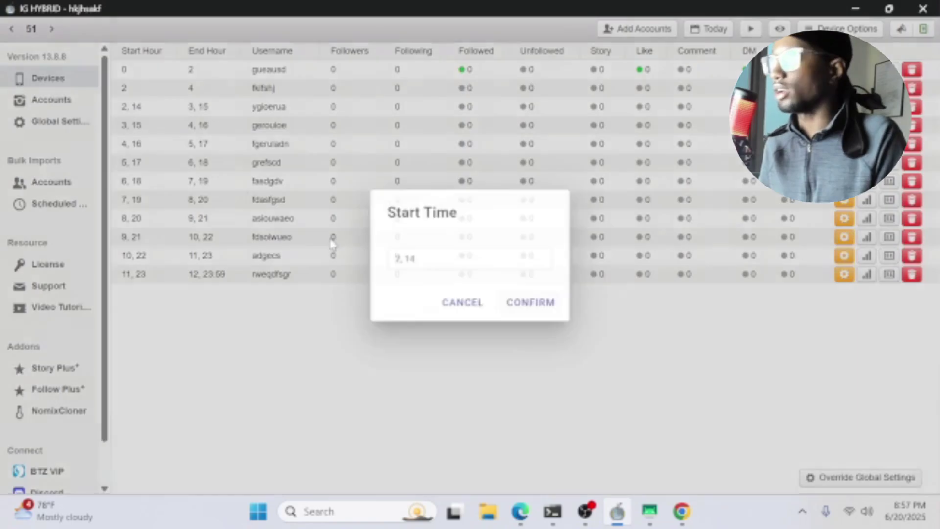
pyautogui.doubleClick(453, 267)
pyautogui.tripleClick(453, 266)
pyautogui.write('4')
pyautogui.click(518, 304)
pyautogui.click(207, 111)
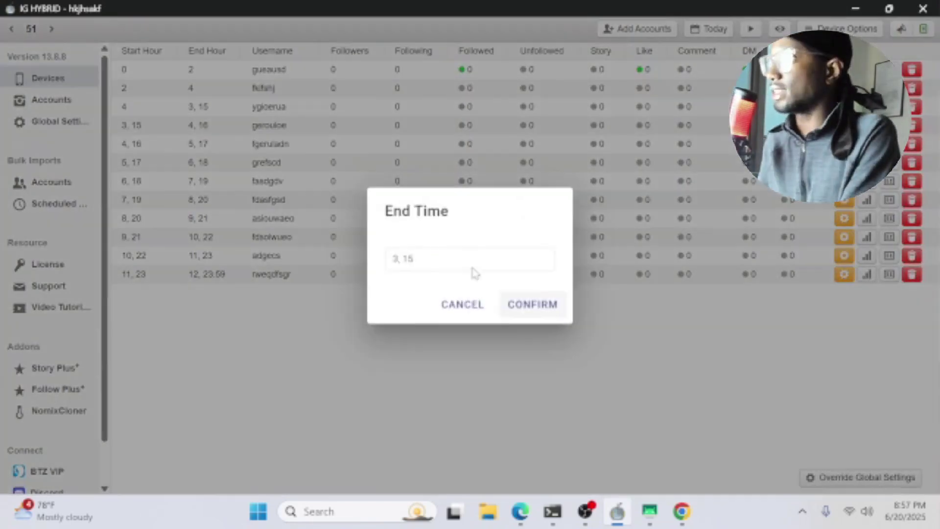
pyautogui.click(447, 268)
pyautogui.tripleClick(451, 267)
pyautogui.write('6')
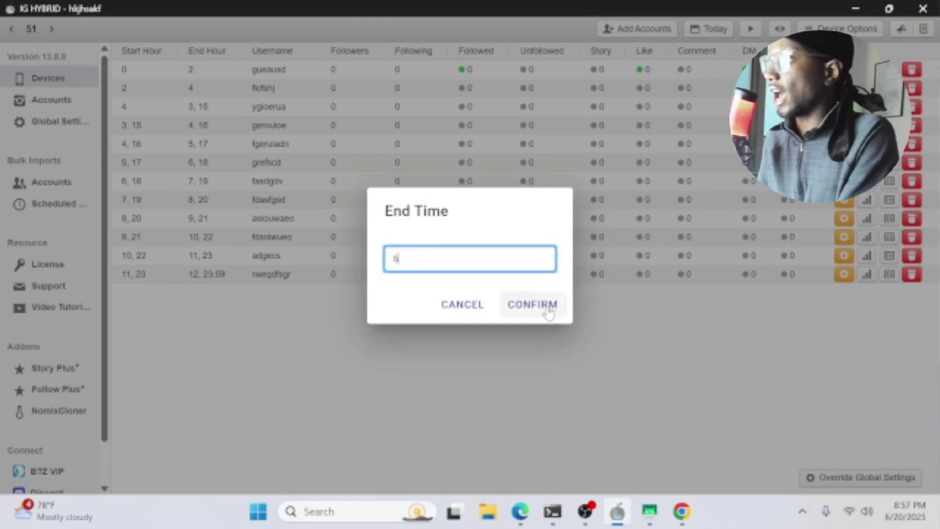
pyautogui.click(532, 305)
# - Set the fourth account's start hour to 6
pyautogui.click(145, 132)
pyautogui.click(423, 265)
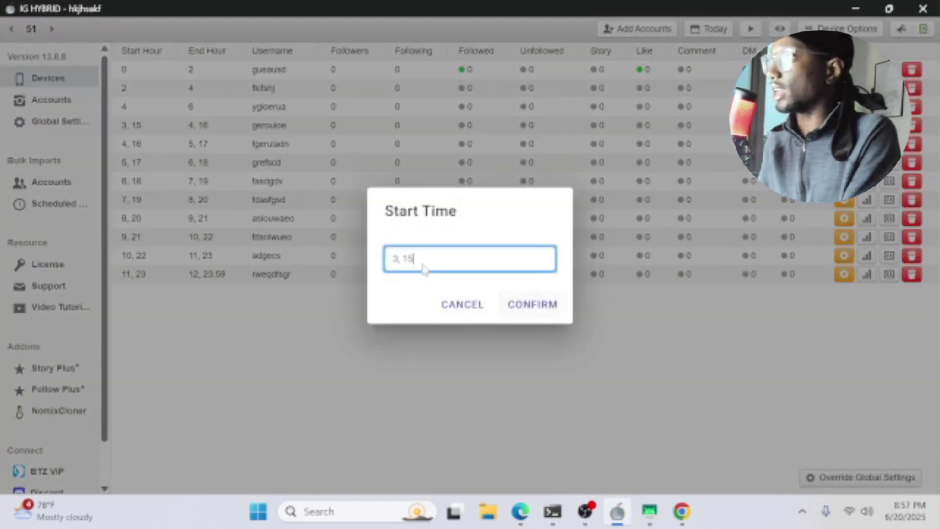
pyautogui.tripleClick(424, 268)
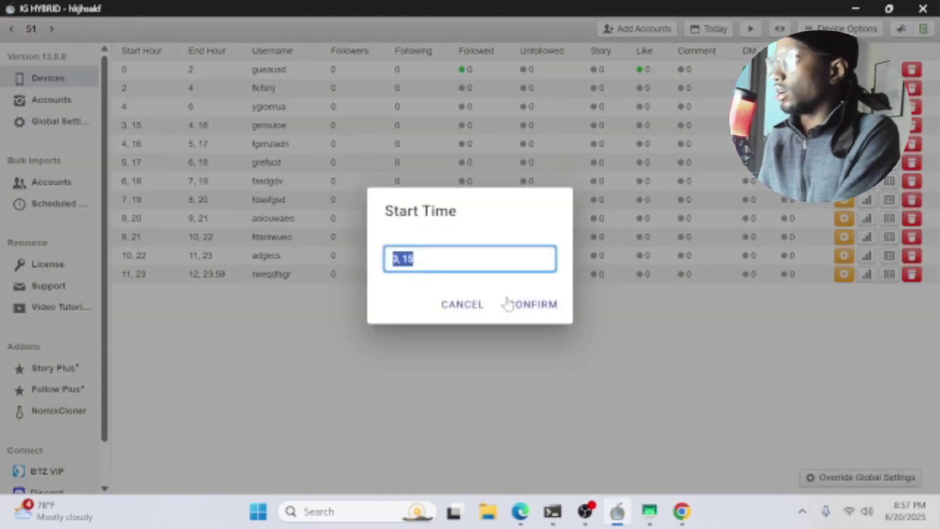
pyautogui.write('6')
pyautogui.click(524, 309)
# - Restore the bot window to a smaller size and move it aside to uncover the Chrome window behind it
pyautogui.moveTo(317, 14); pyautogui.dragTo(380, 59)
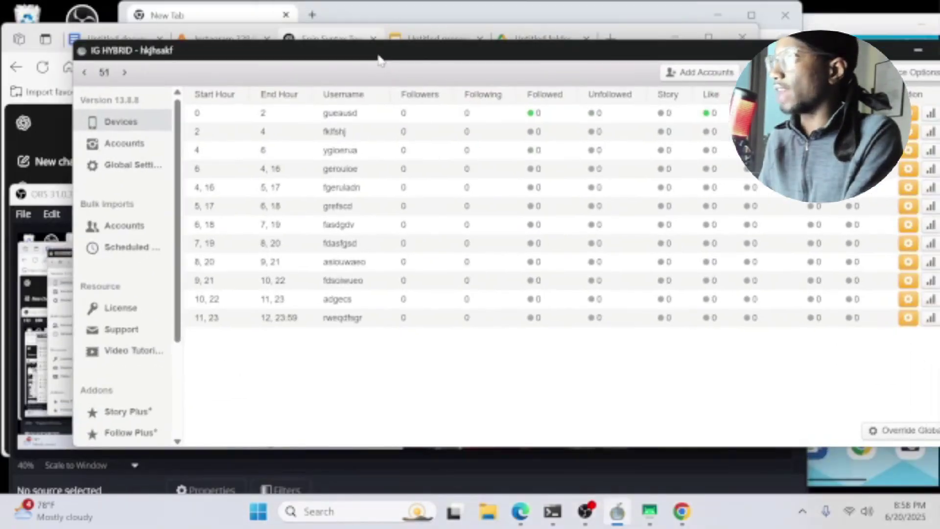
pyautogui.click(641, 32)
pyautogui.moveTo(640, 31); pyautogui.dragTo(298, 228)
pyautogui.click(657, 41)
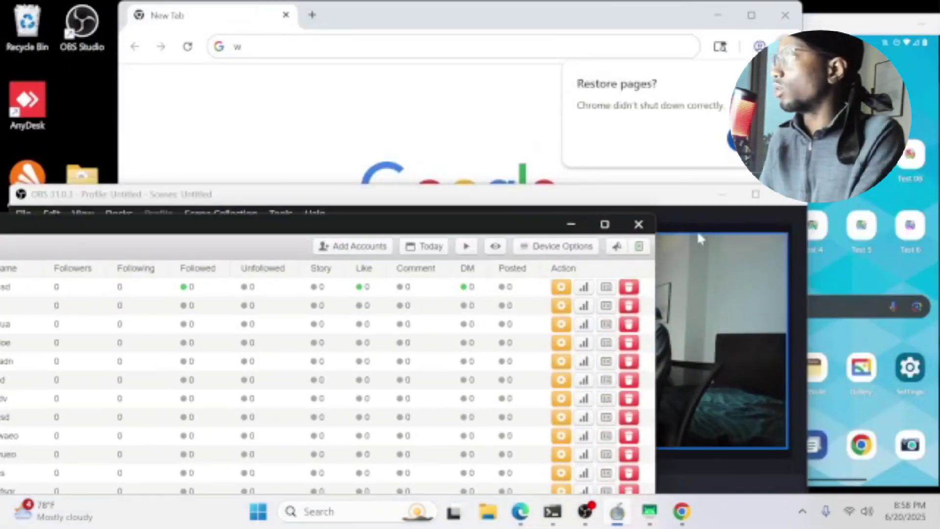